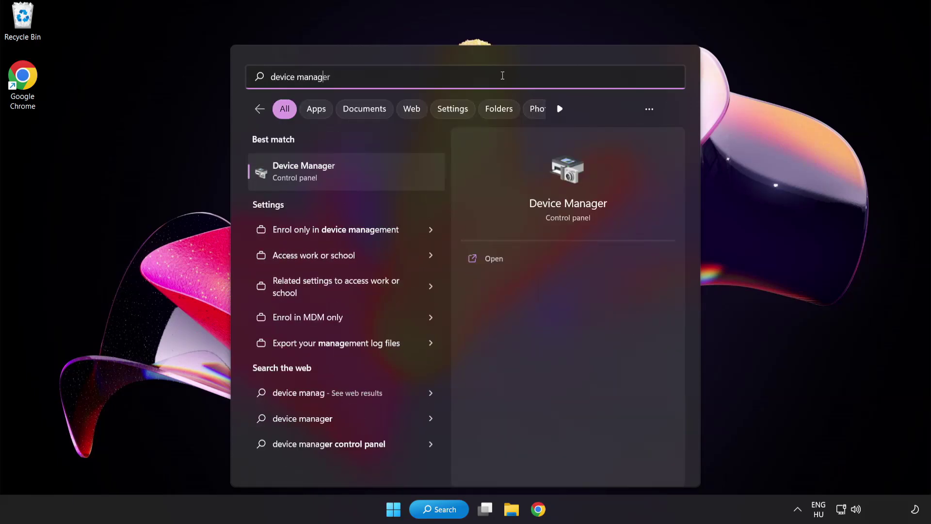
- Find and open Device Manager through Windows search, and expand the Display adapters category
type("er")
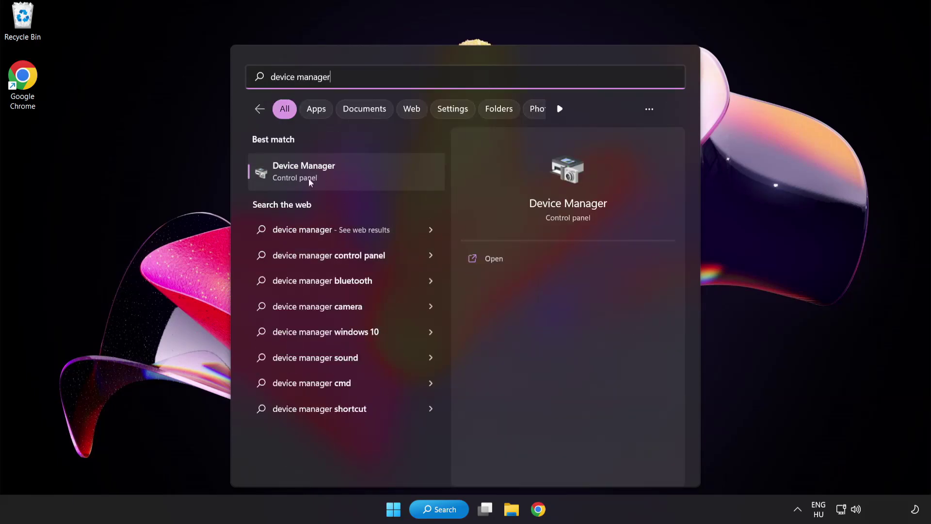
left_click(372, 178)
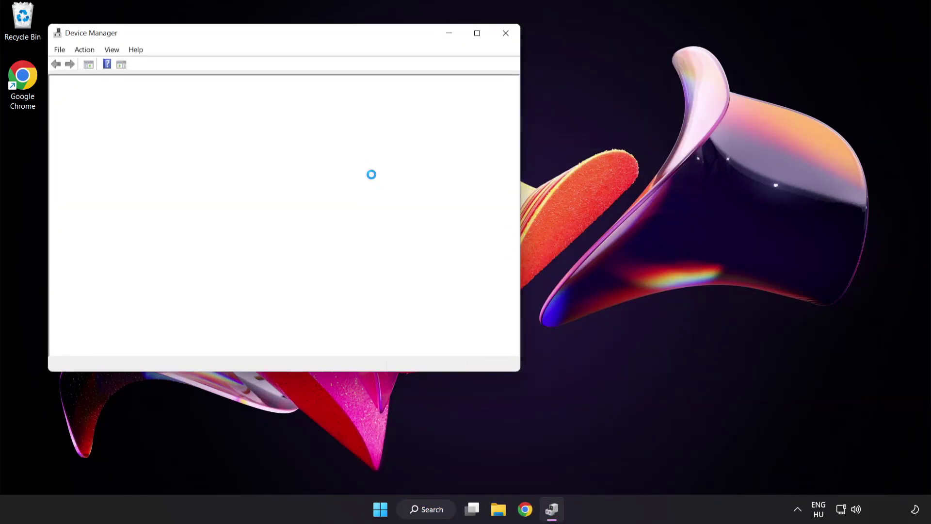
left_click_drag(299, 34, 454, 97)
left_click(269, 197)
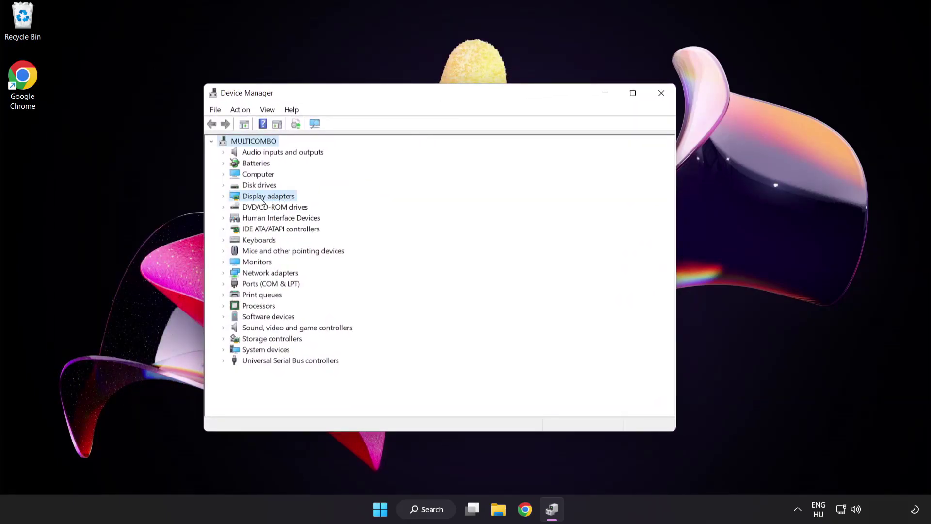
left_click(224, 197)
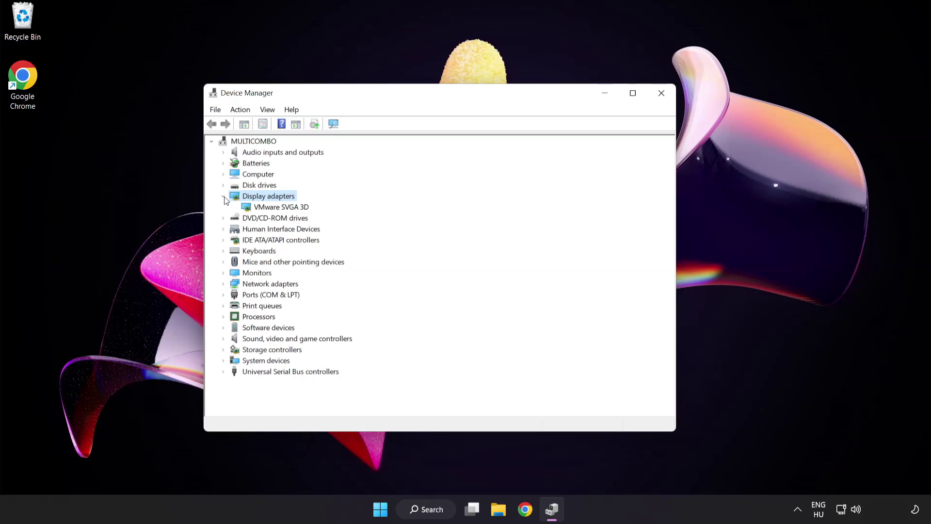
- Run an automatic driver update search for the VMware SVGA 3D display adapter, then close Device Manager
left_click(261, 209)
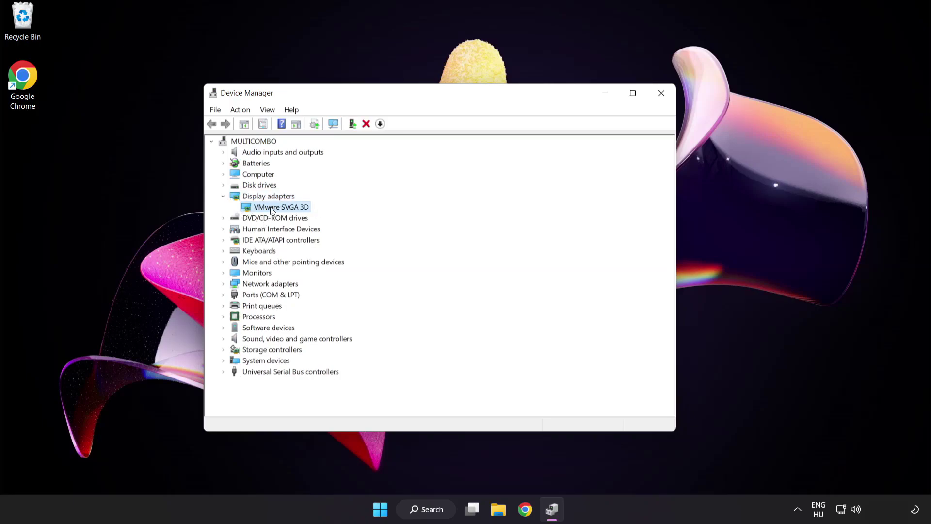
right_click(273, 207)
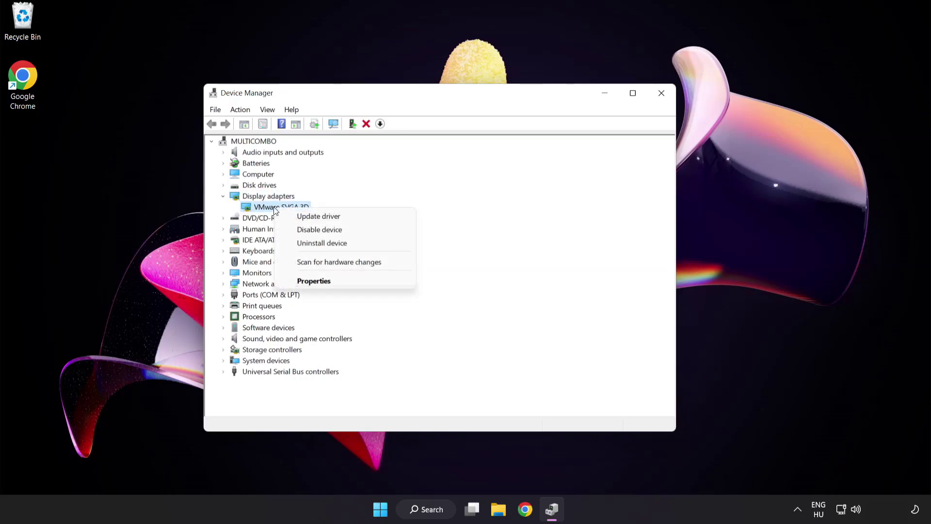
left_click(361, 217)
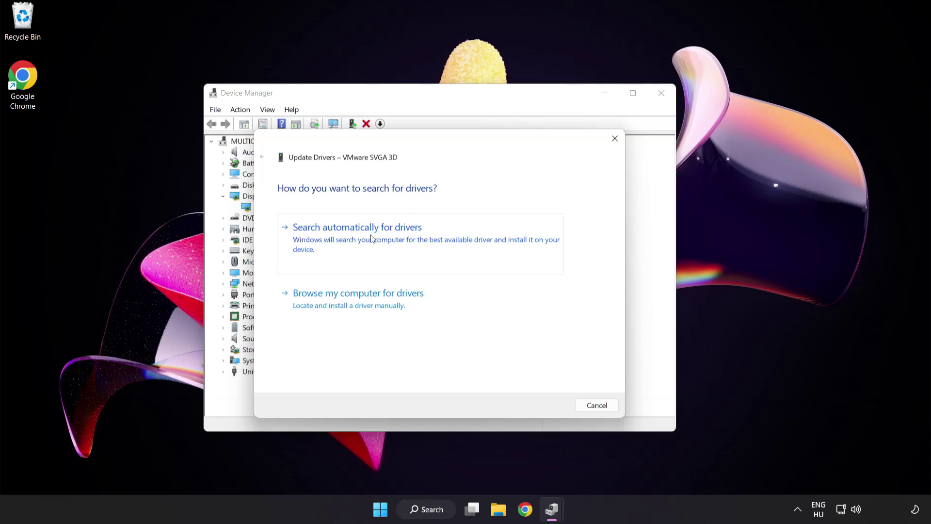
left_click(406, 238)
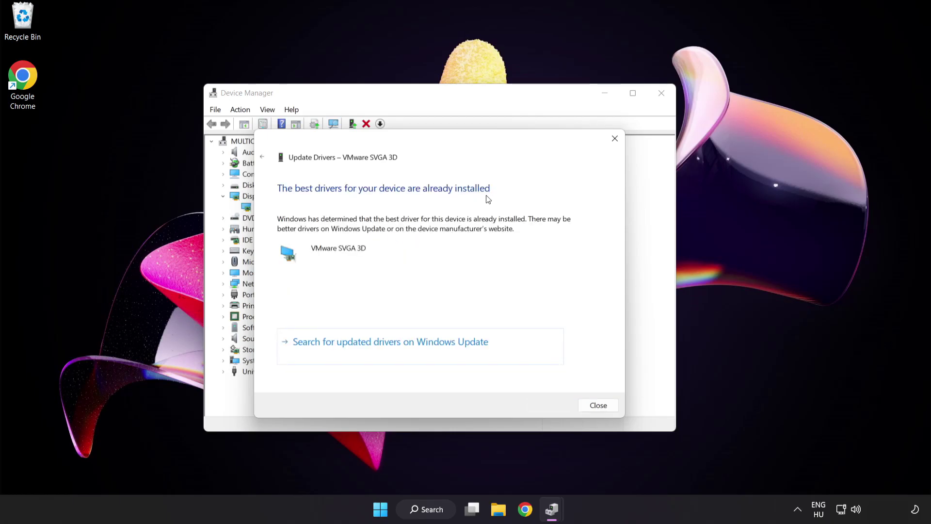
left_click(596, 406)
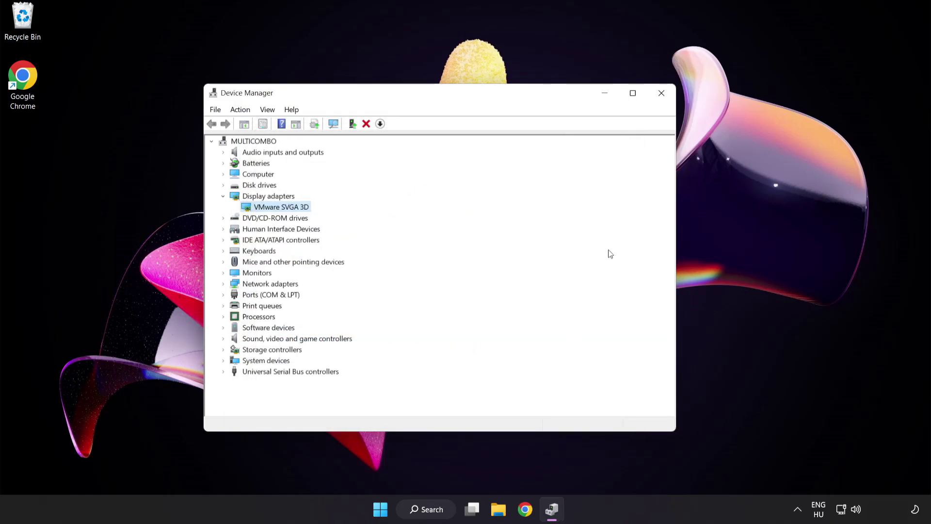
left_click(662, 98)
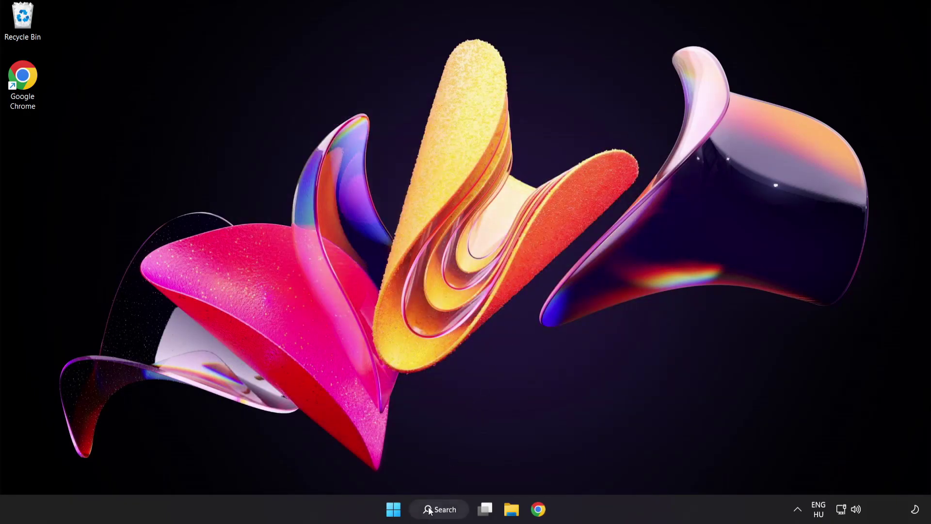
- Open the Windows Update settings through a search for "update", check for updates, and close Settings
left_click(451, 514)
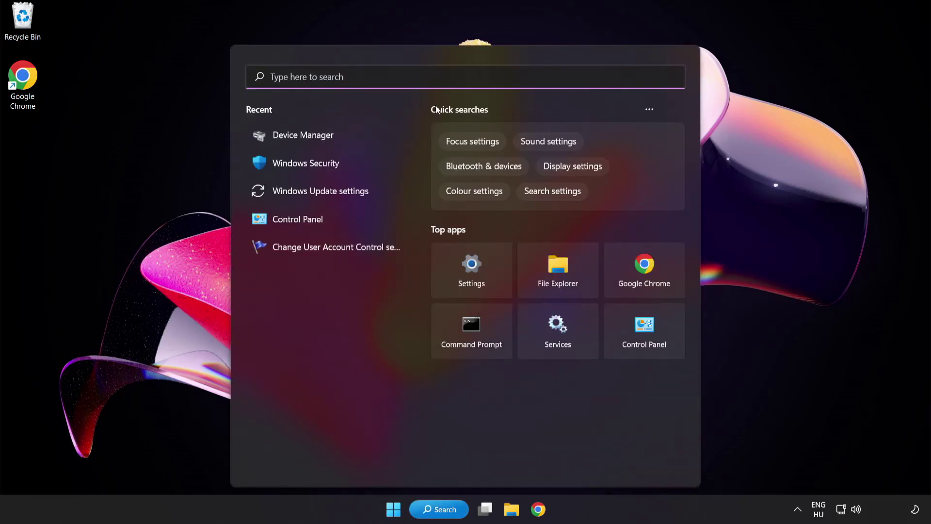
type("update")
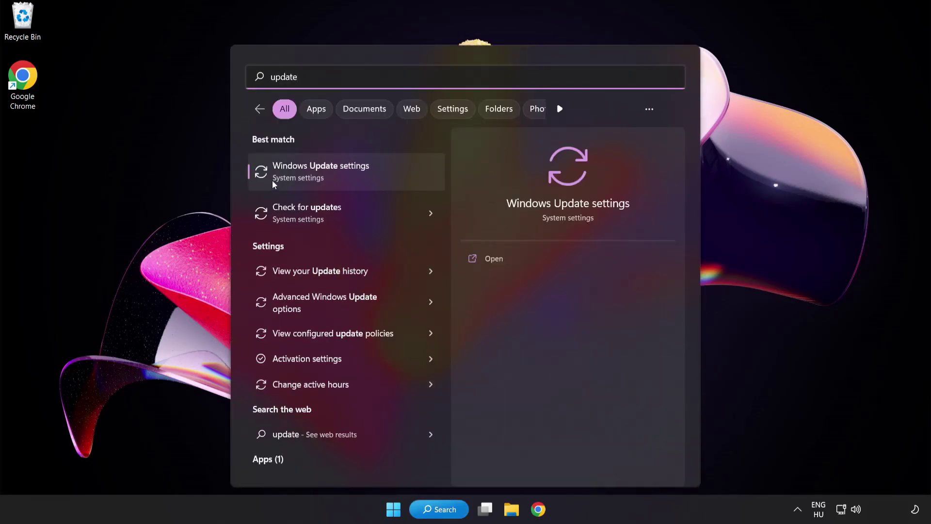
left_click(356, 176)
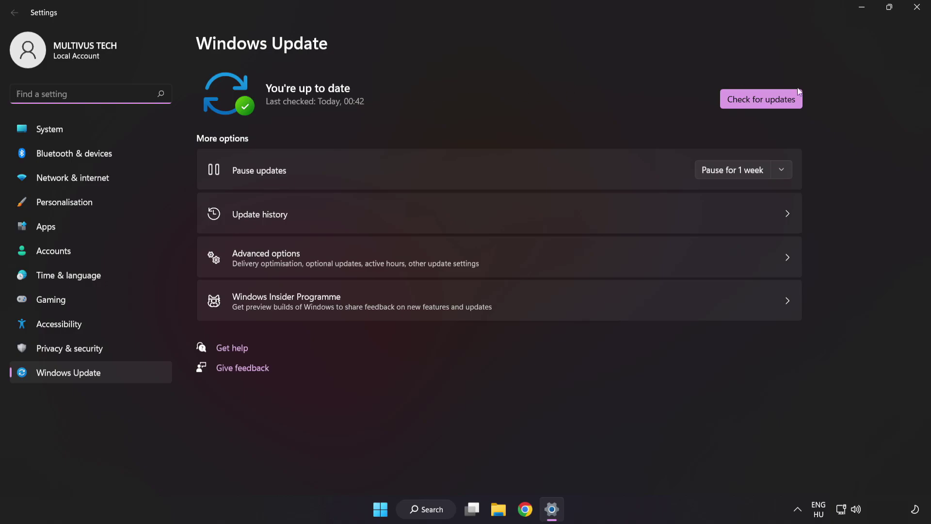
left_click(759, 105)
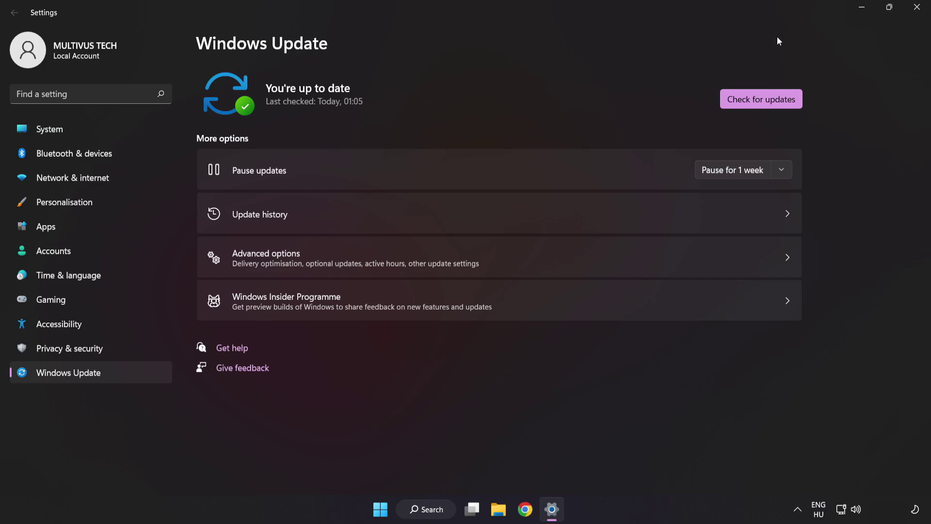
left_click(915, 7)
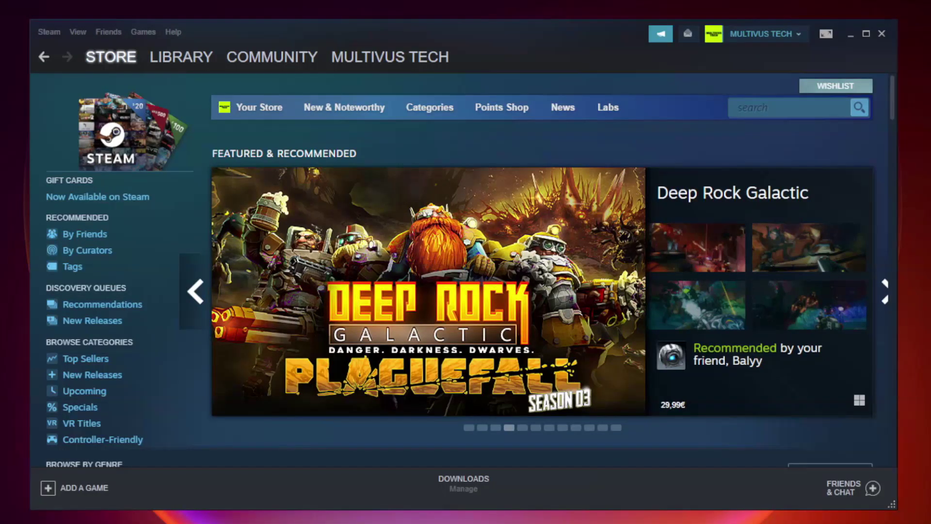
- In the Steam library, verify the integrity of the local files of the favorite game YOUR NOT WORKING GAME
mouse_move(194, 61)
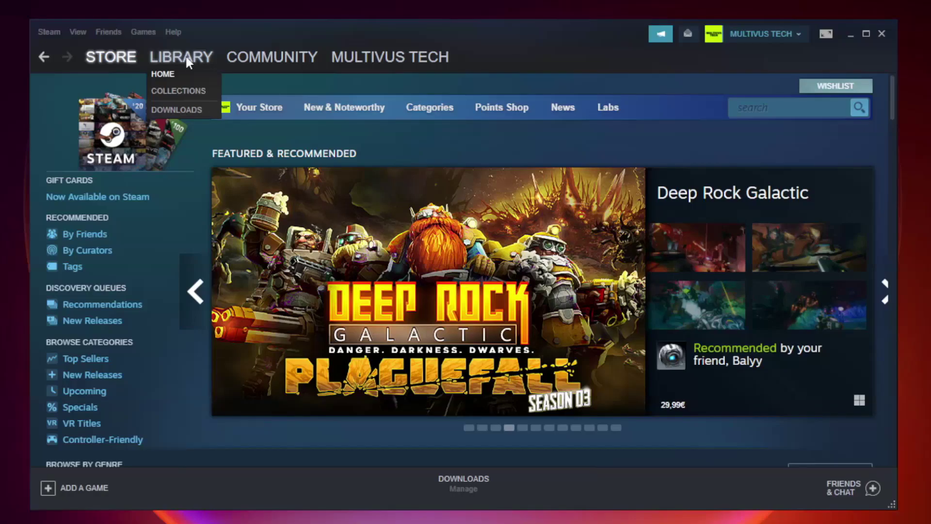
left_click(189, 62)
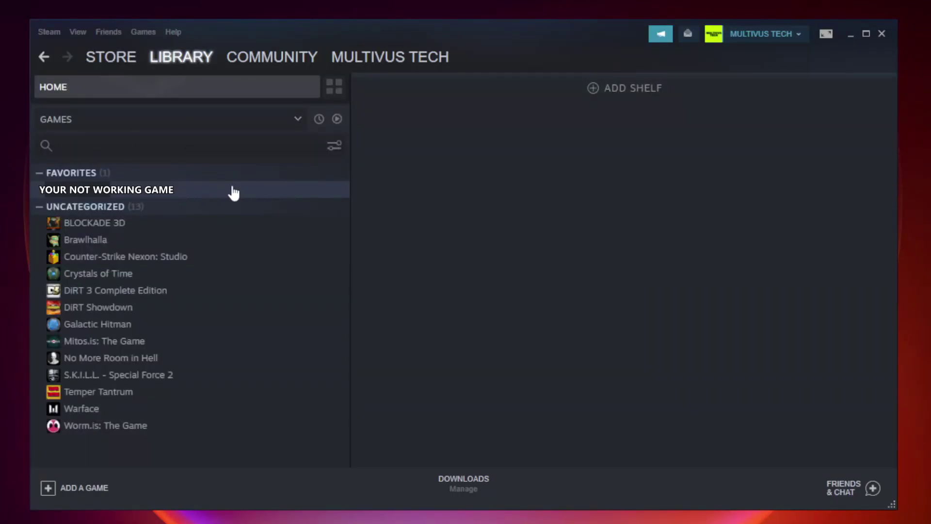
right_click(201, 193)
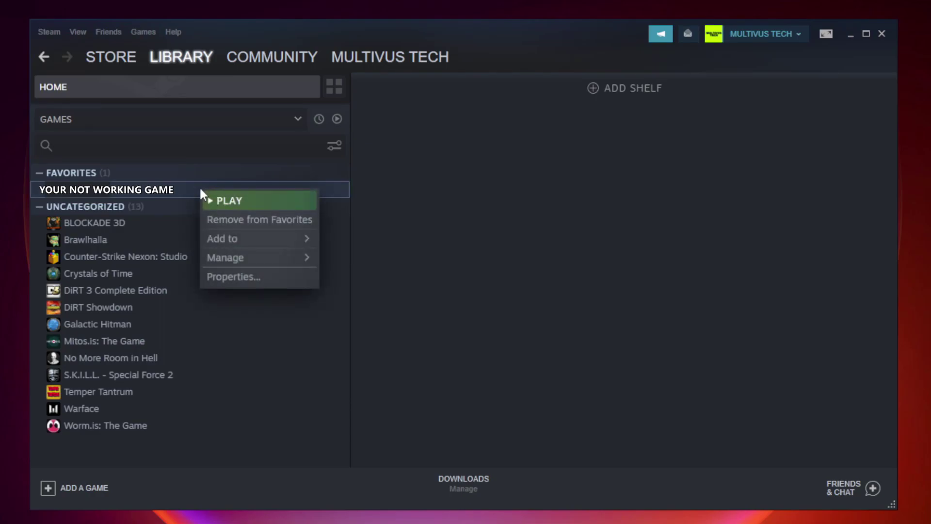
left_click(257, 275)
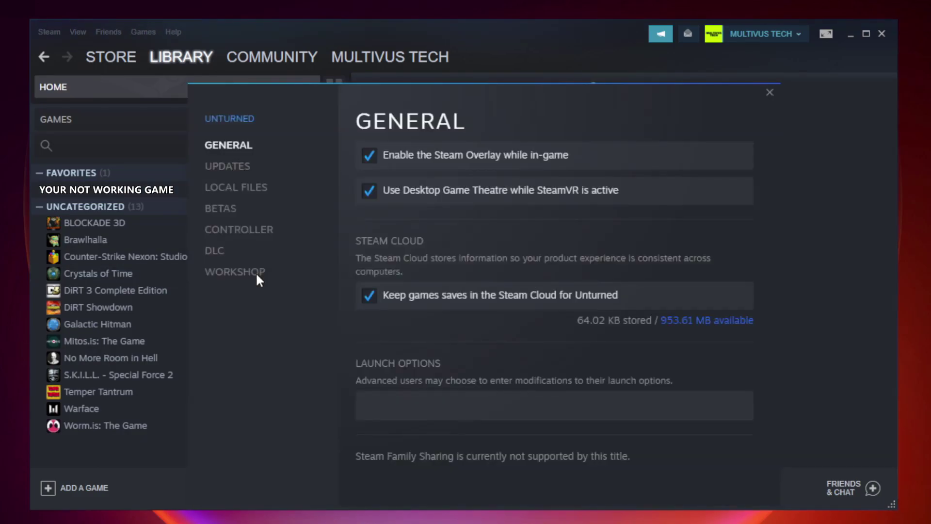
left_click(249, 194)
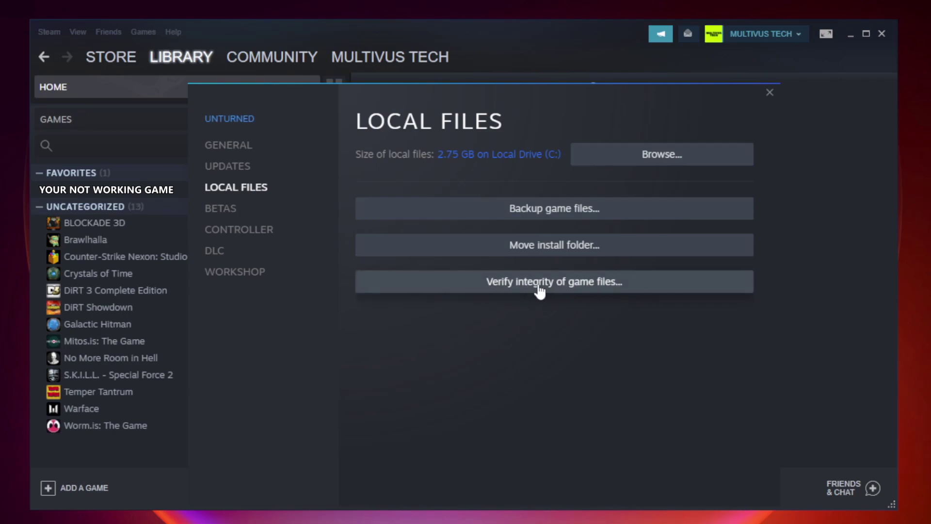
left_click(564, 292)
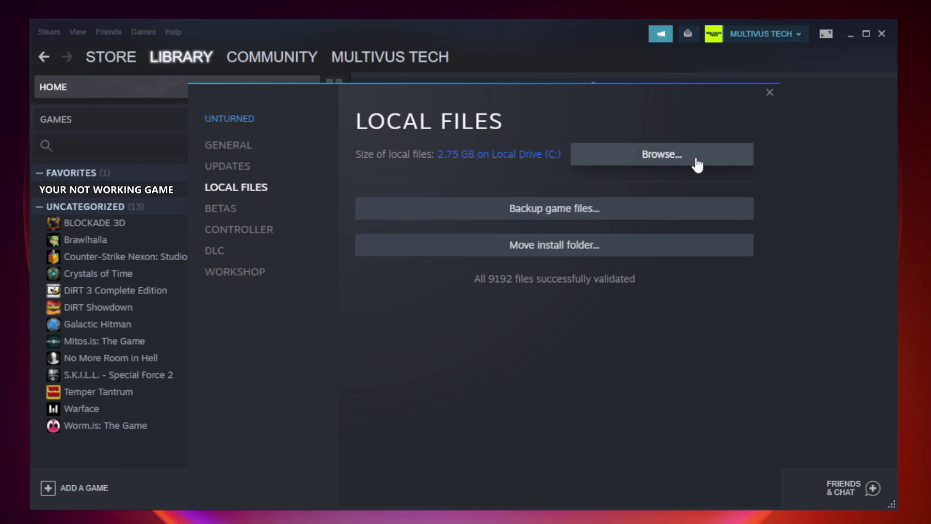
- Browse to the game's install folder and open the properties of the YOUR NOT WORKING GAME shortcut
left_click(666, 166)
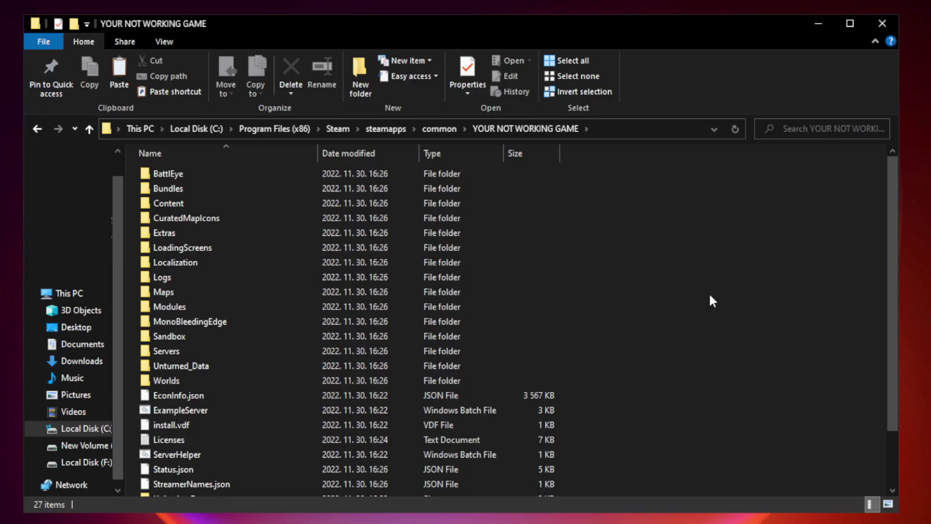
left_click_drag(894, 254, 893, 335)
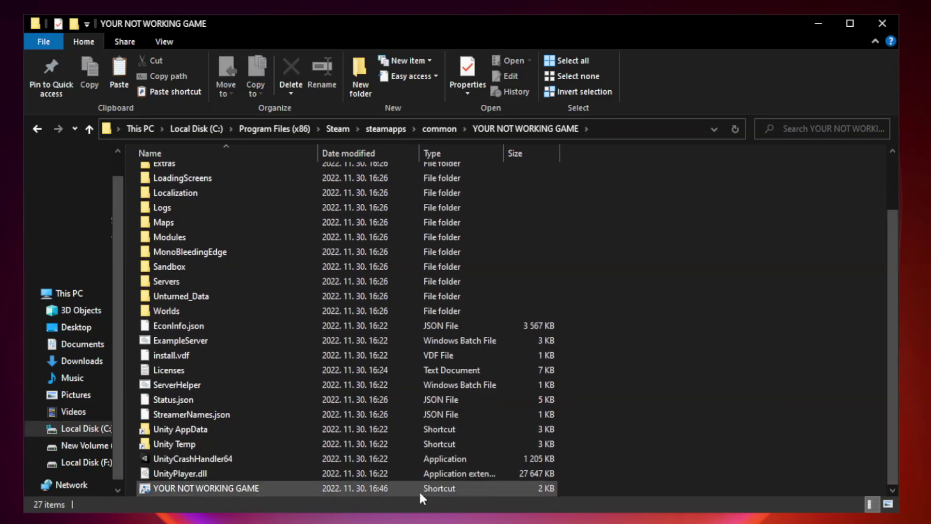
left_click(370, 488)
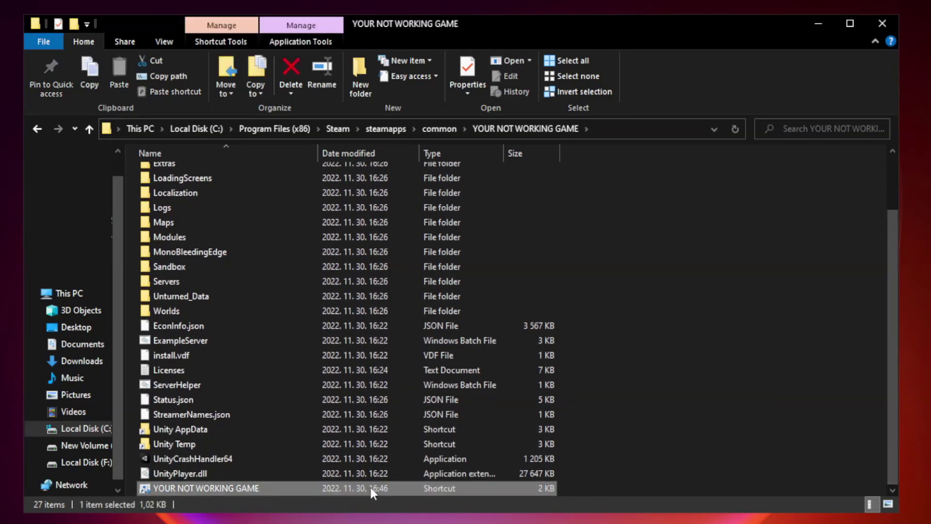
right_click(315, 488)
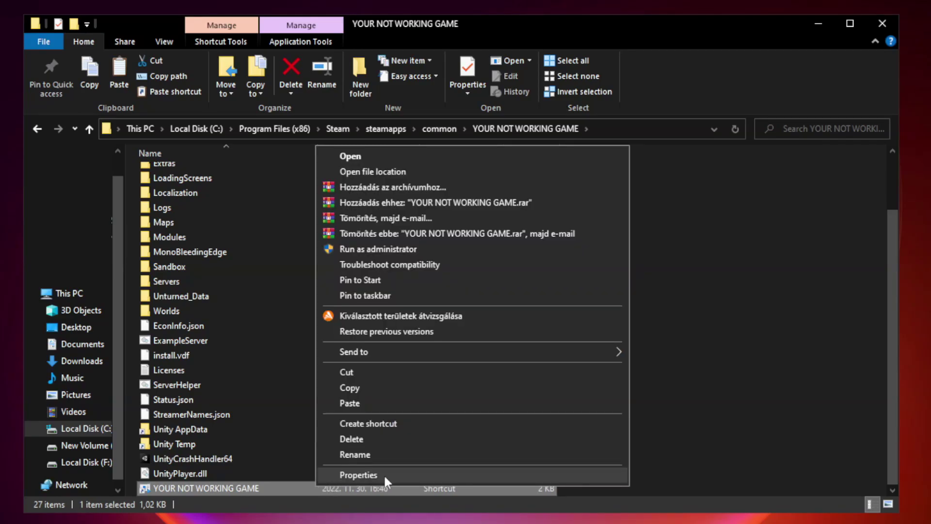
left_click(469, 477)
left_click_drag(463, 255, 462, 107)
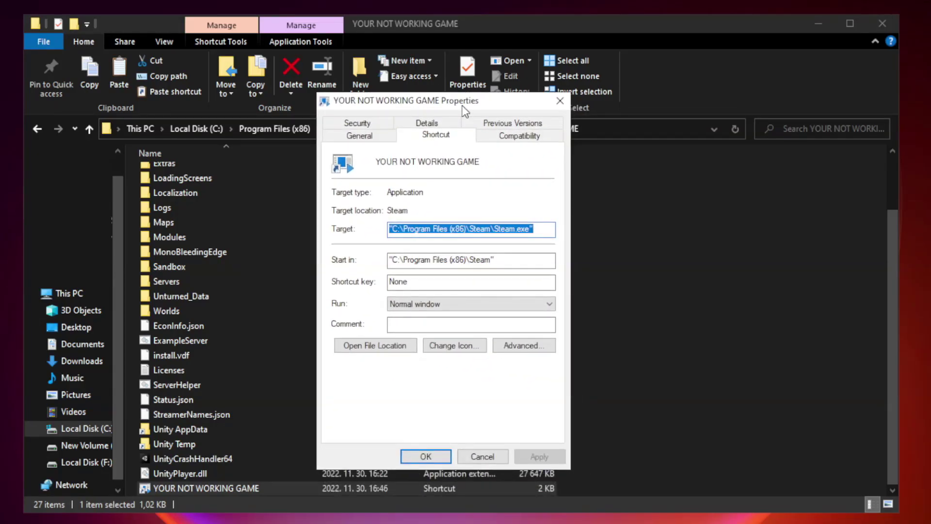
- Apply Windows 8 compatibility mode, disabled fullscreen optimizations and running as administrator to the game shortcut, then close the folder
left_click(516, 140)
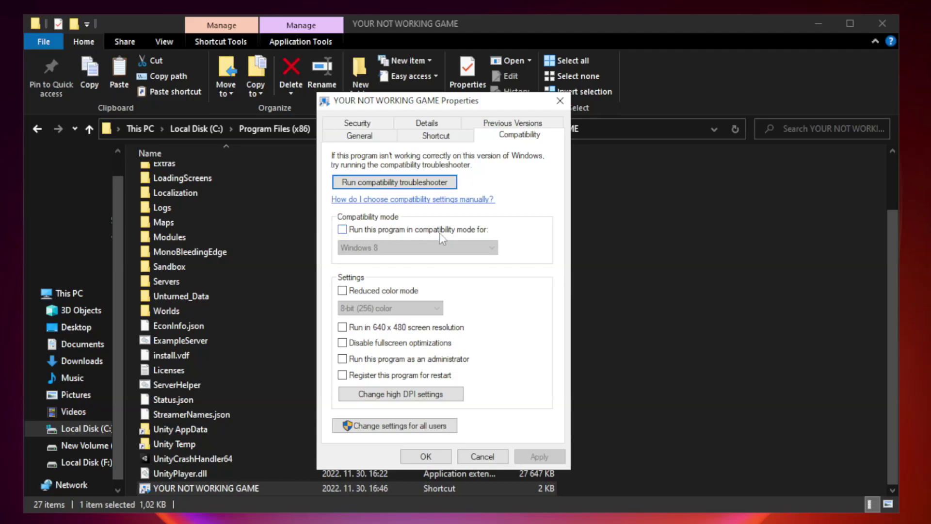
left_click(371, 232)
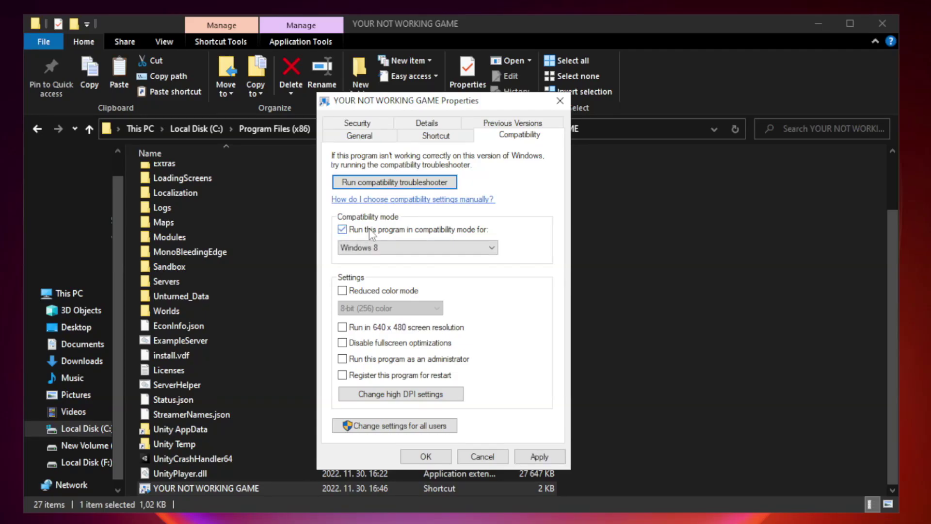
left_click(383, 248)
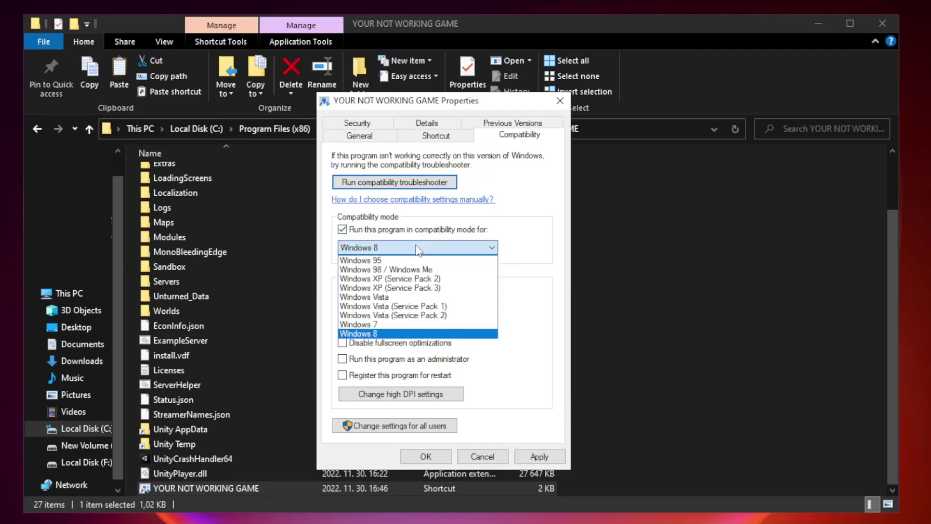
left_click(394, 333)
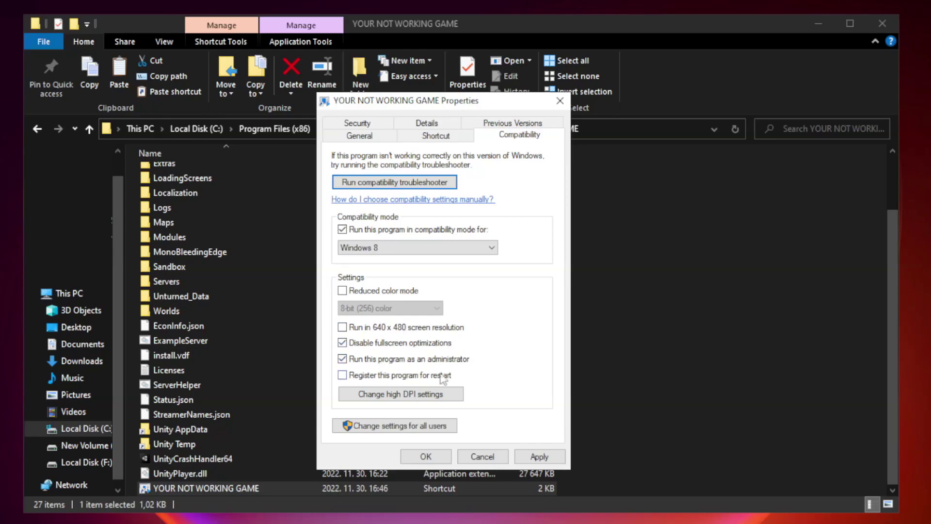
left_click(539, 458)
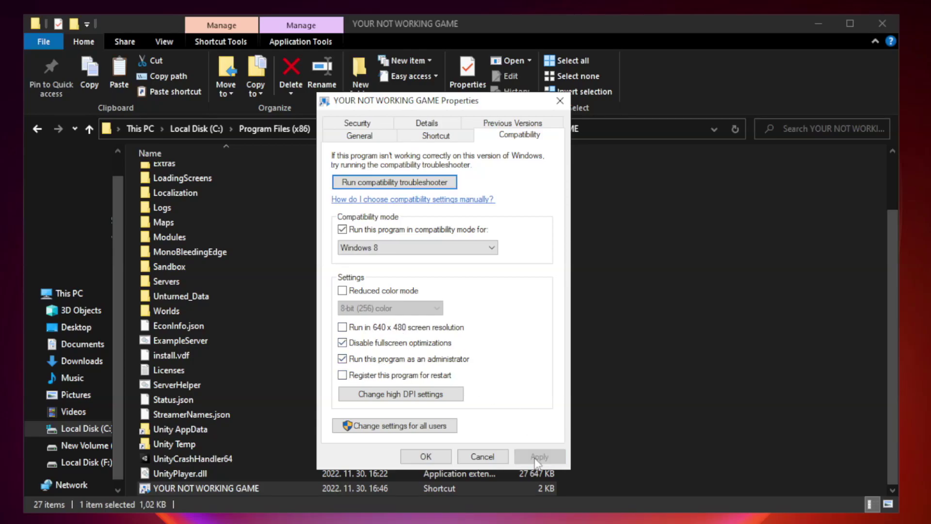
left_click(424, 457)
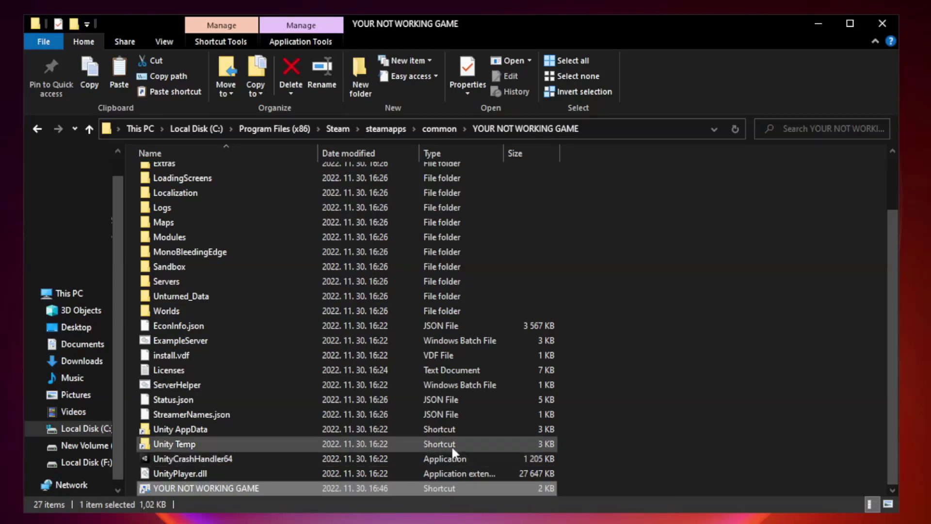
left_click(881, 25)
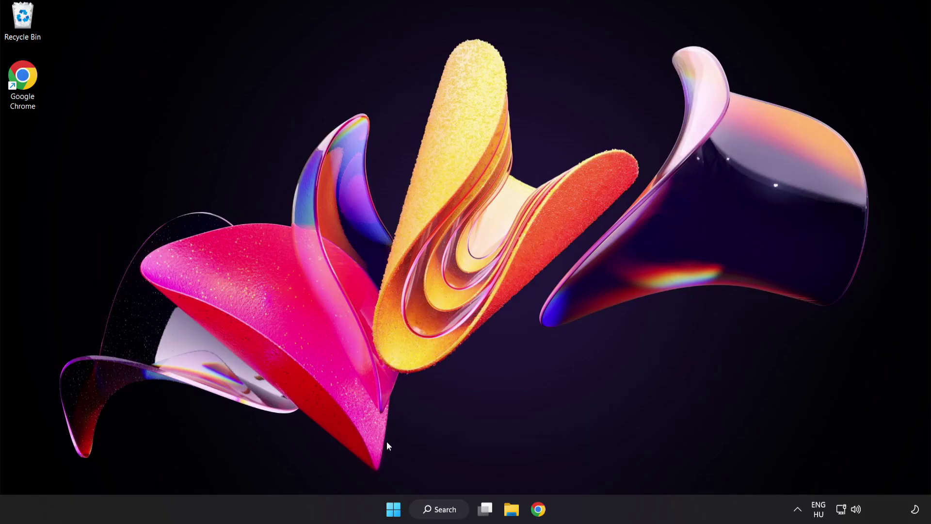
- In Task Manager, disable the startup apps Cortana, Phone Link, Terminal and Windows Security notification icon, and close Task Manager
right_click(396, 512)
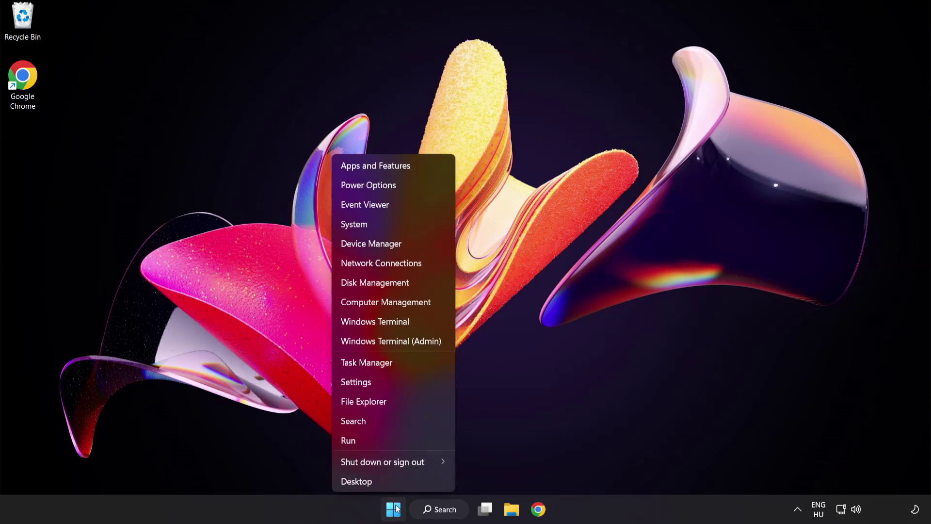
left_click(403, 363)
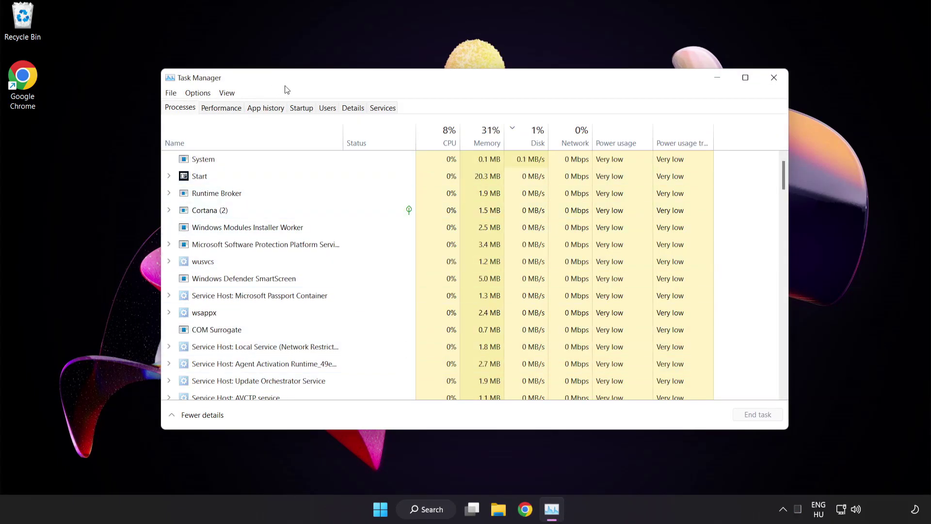
left_click(308, 110)
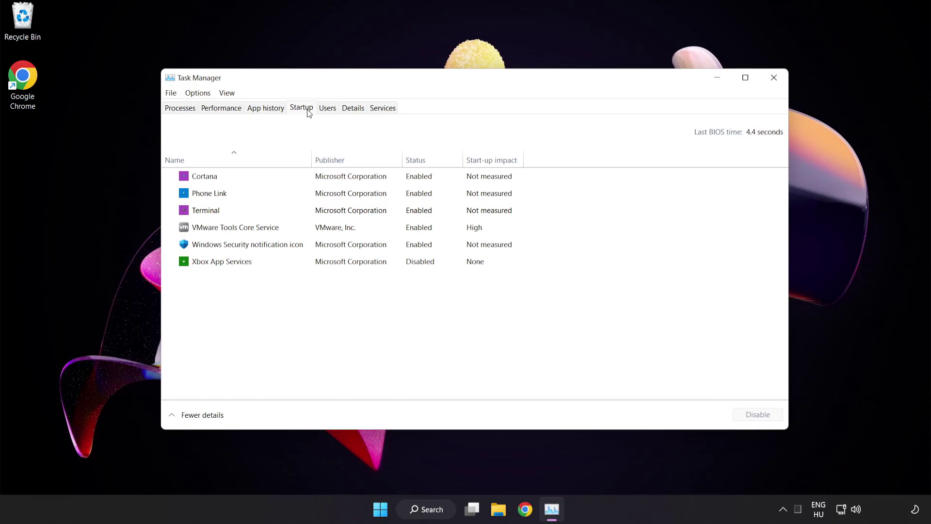
left_click(310, 182)
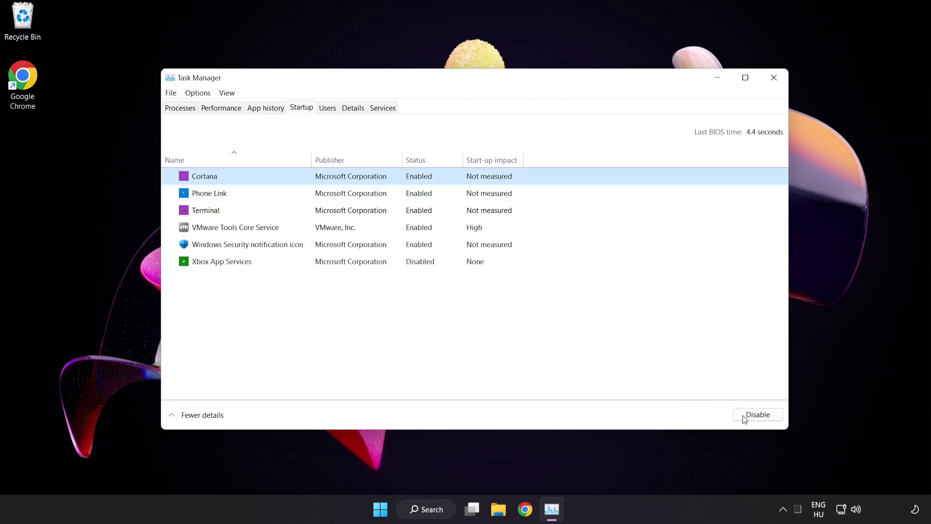
left_click(758, 415)
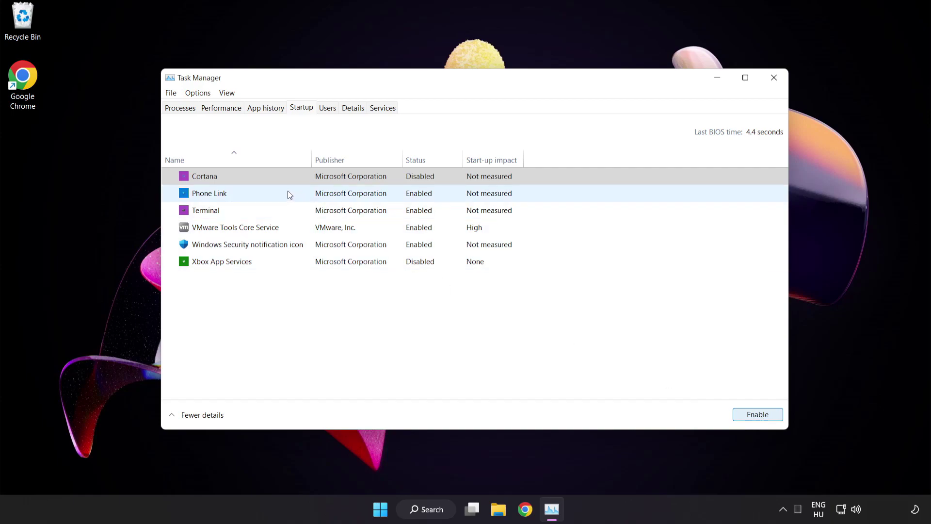
left_click(291, 194)
left_click(754, 416)
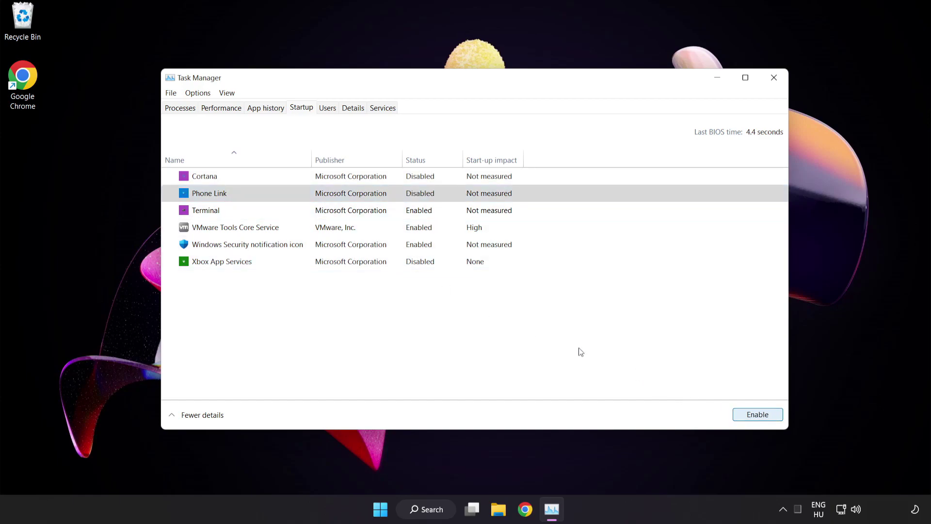
left_click(297, 213)
left_click(747, 414)
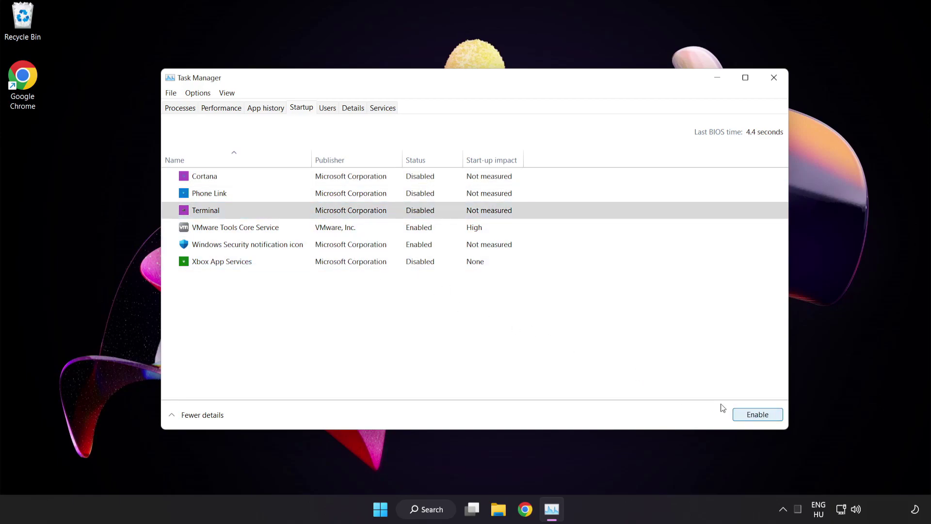
left_click(320, 248)
left_click(748, 418)
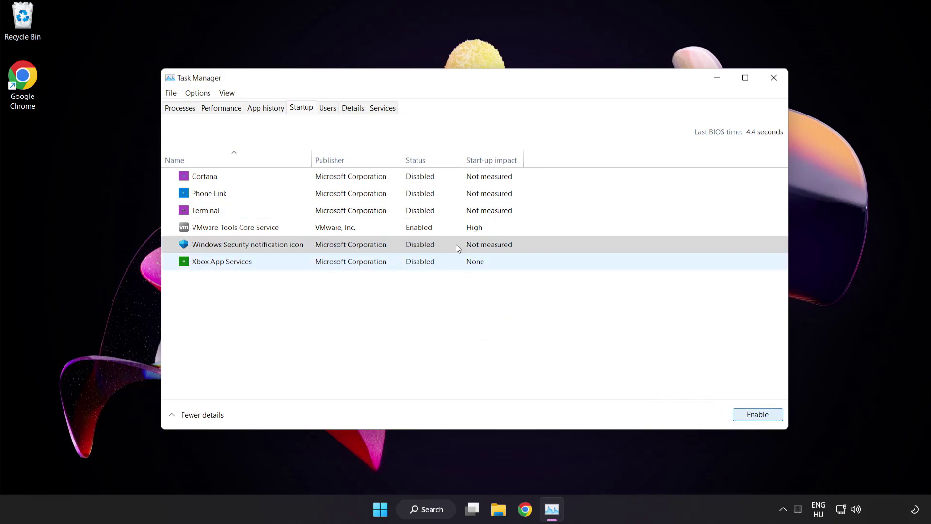
left_click(774, 80)
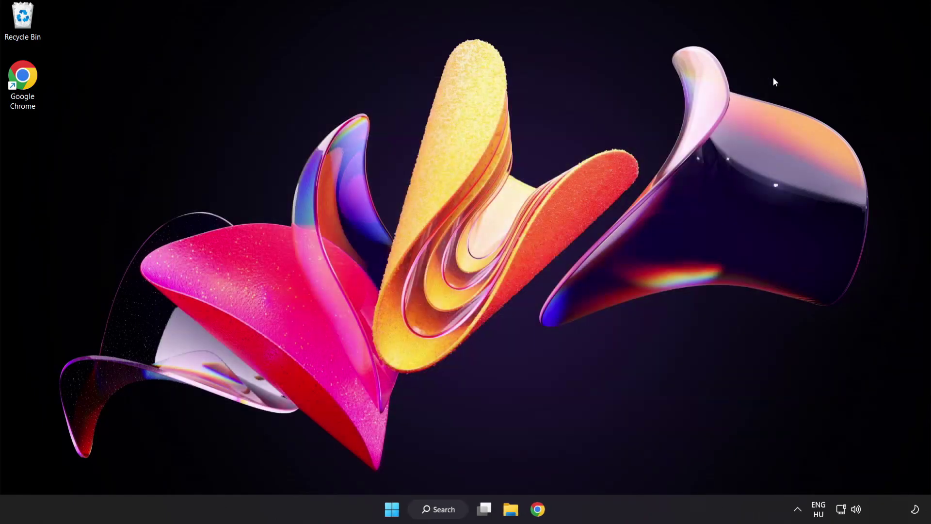
- Switch to Chrome and download the DirectX End-User Runtime Web Installer in English from the Microsoft download page
left_click(538, 511)
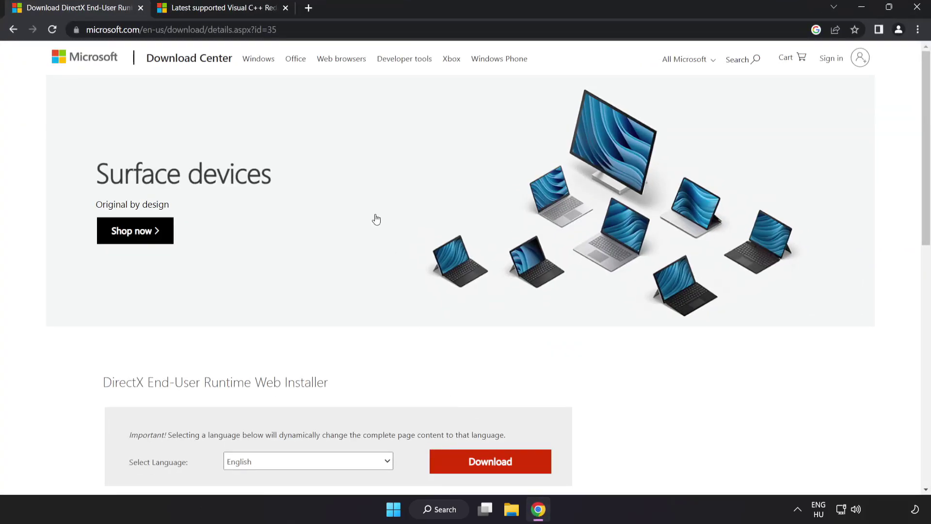
left_click(305, 33)
left_click(305, 33)
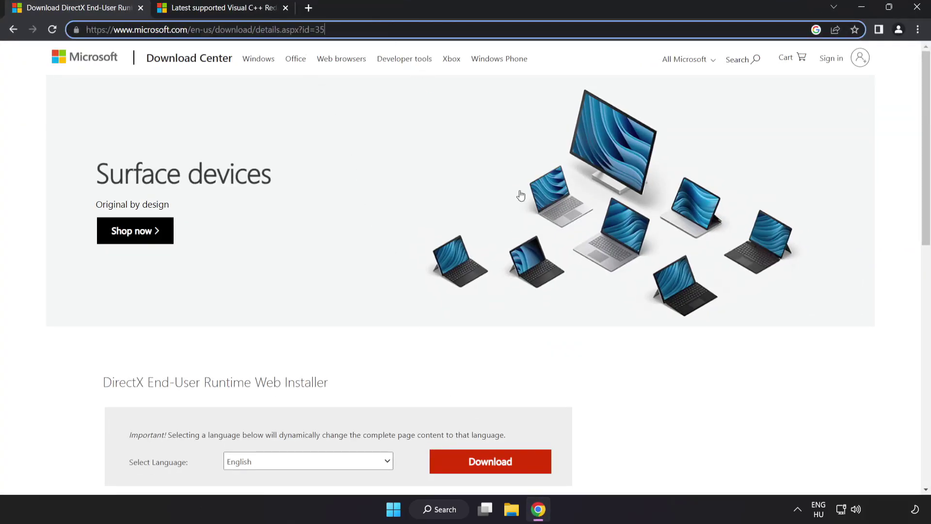
left_click(653, 396)
scroll(649, 390, "down", 2)
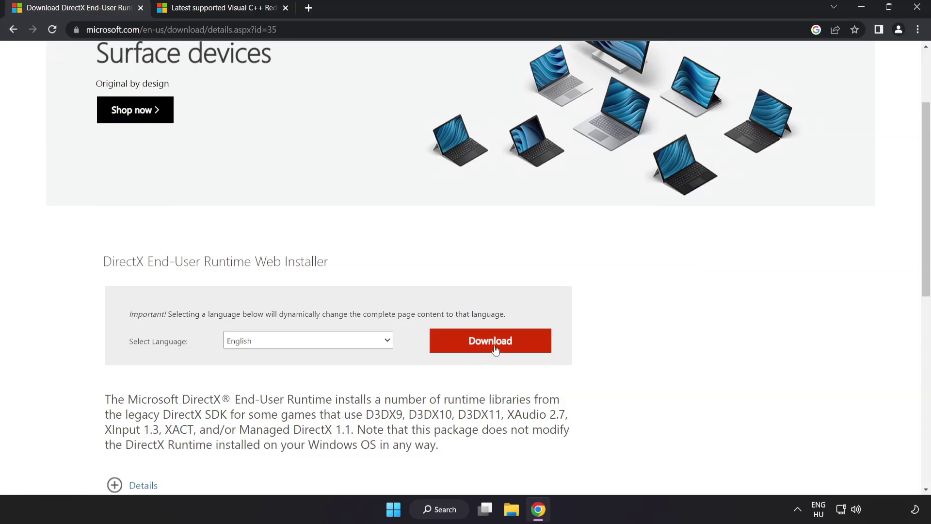
left_click(502, 350)
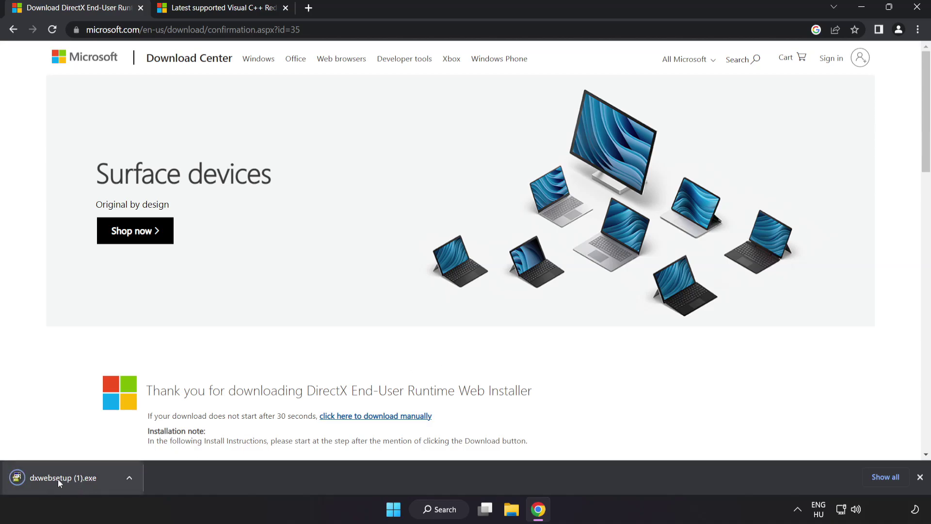
- Run the downloaded dxwebsetup installer, accept the license agreement, and complete the DirectX setup without the Bing Bar
left_click(78, 479)
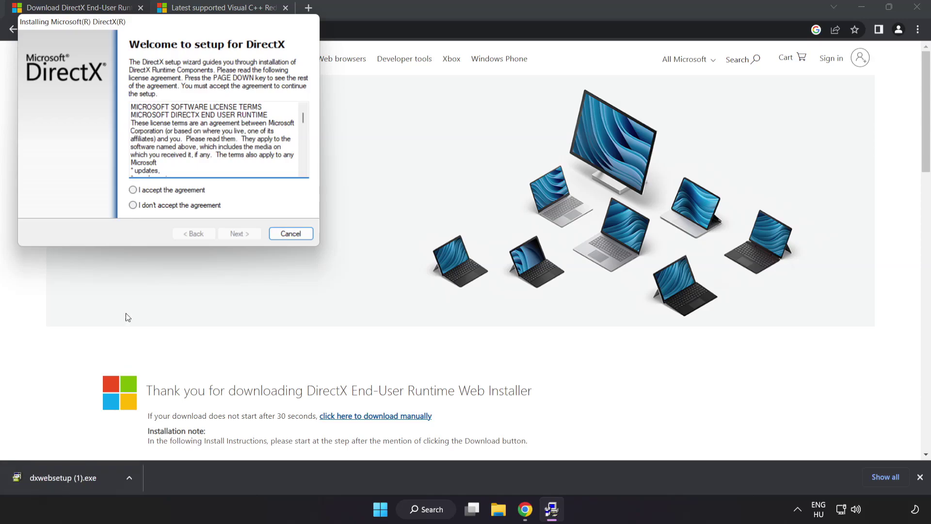
left_click_drag(139, 23, 425, 122)
left_click_drag(588, 224, 594, 274)
left_click(435, 290)
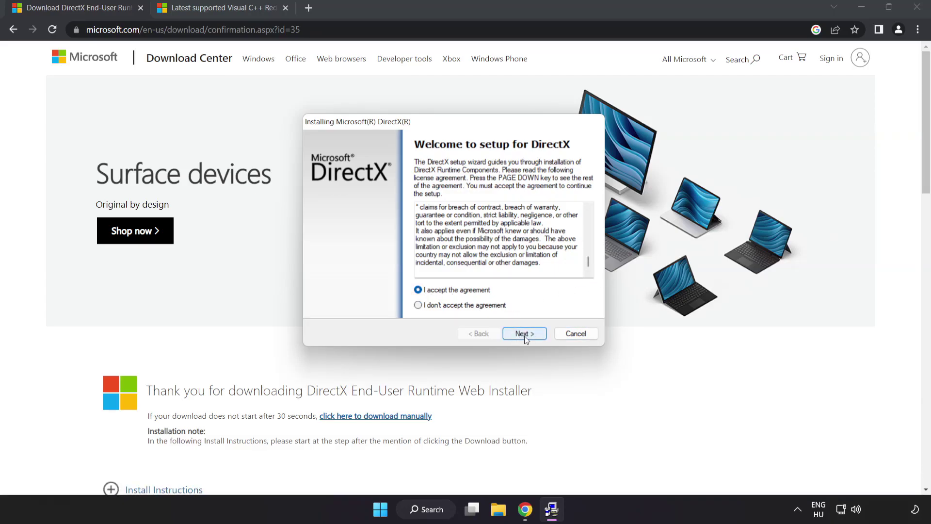
left_click(536, 335)
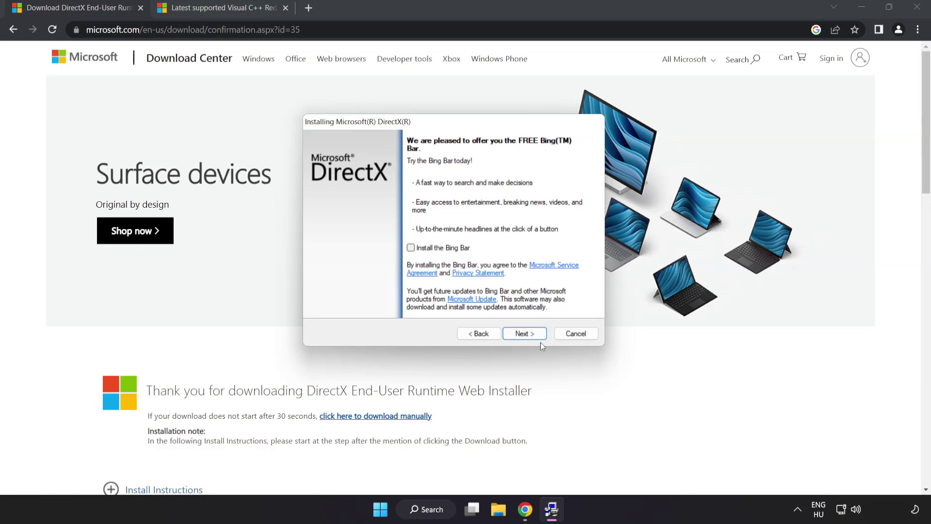
left_click(527, 333)
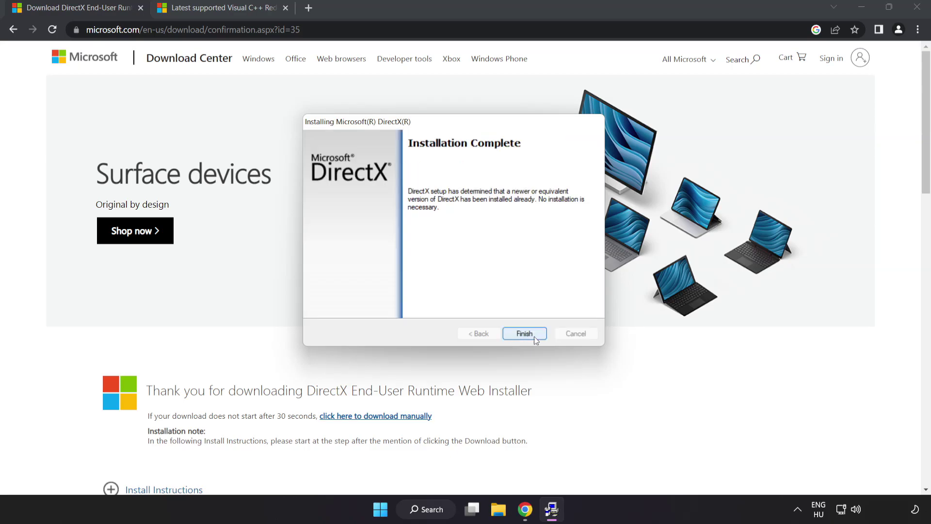
left_click(525, 333)
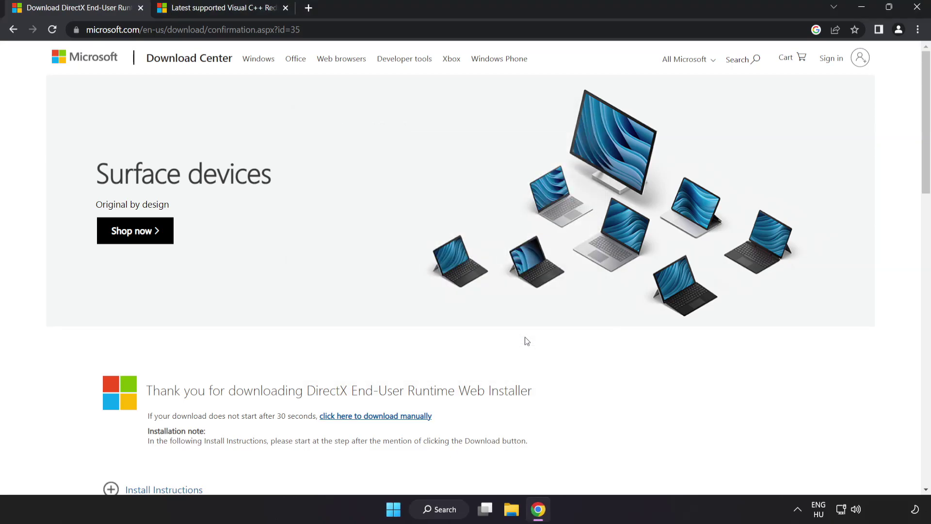
- Close the DirectX page and download the ARM64, X86 and X64 Visual C++ Redistributable installers for Visual Studio 2015–2022
left_click(142, 8)
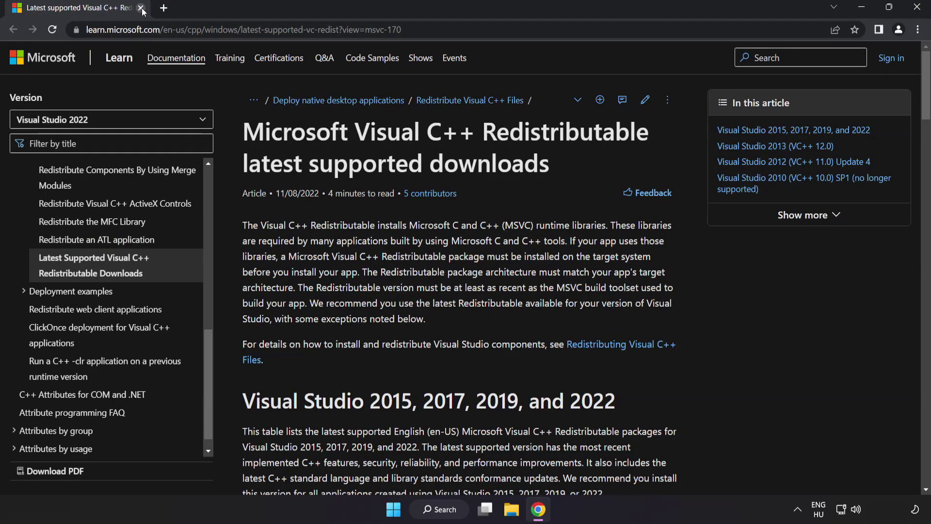
left_click(445, 27)
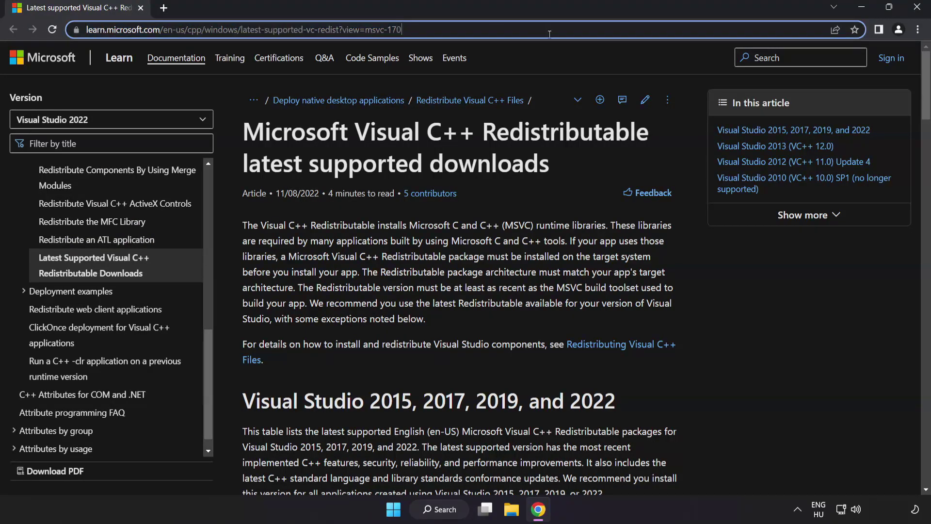
left_click(505, 144)
left_click_drag(925, 91, 919, 146)
scroll(918, 146, "up", 1)
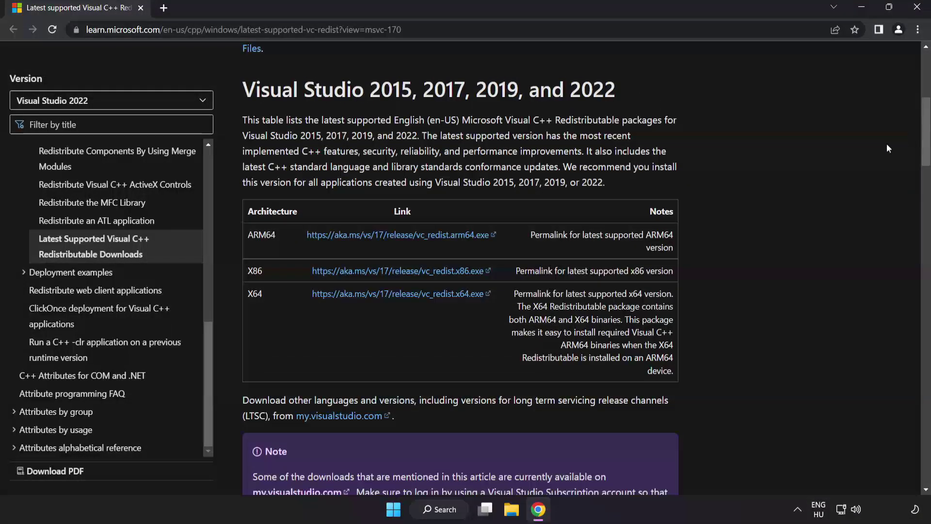
left_click(387, 239)
left_click(397, 272)
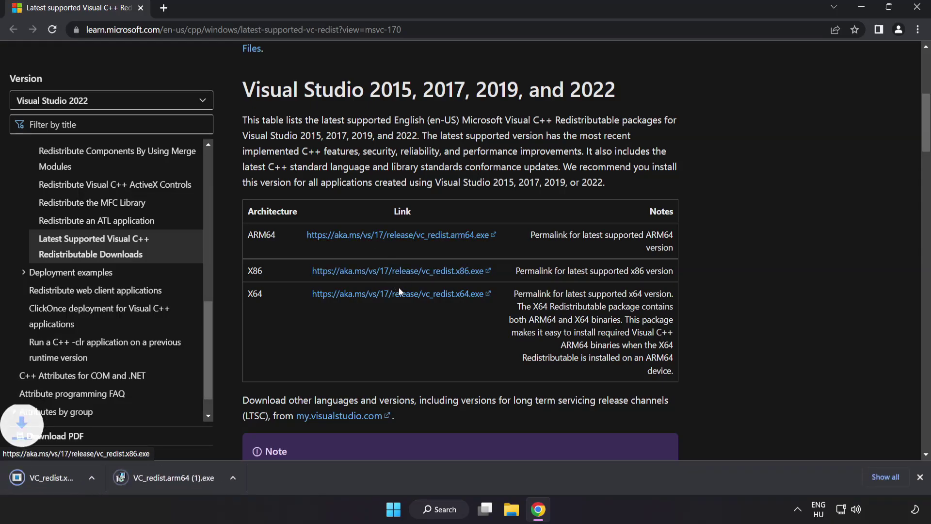
left_click(401, 296)
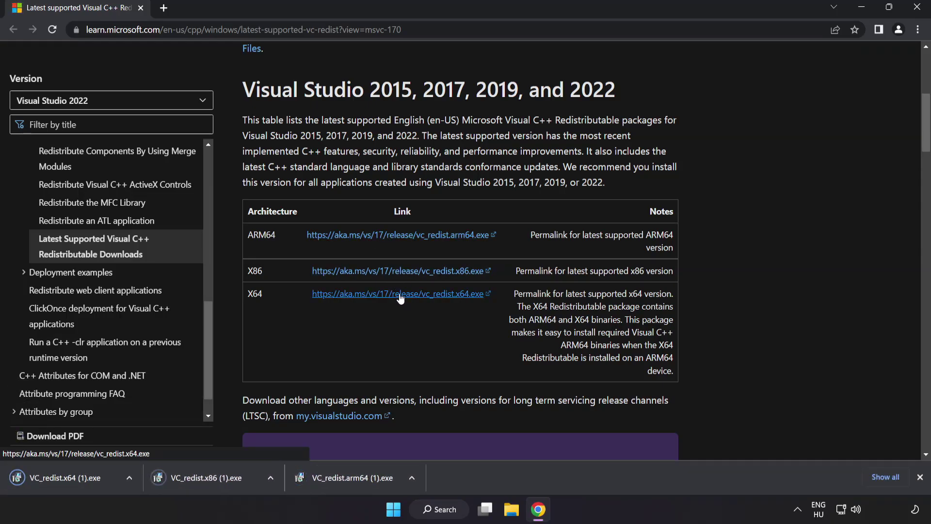
- Try to install the Arm64 Visual C++ 2022 Redistributable, agreeing to its license terms, and close the setup window
left_click(350, 478)
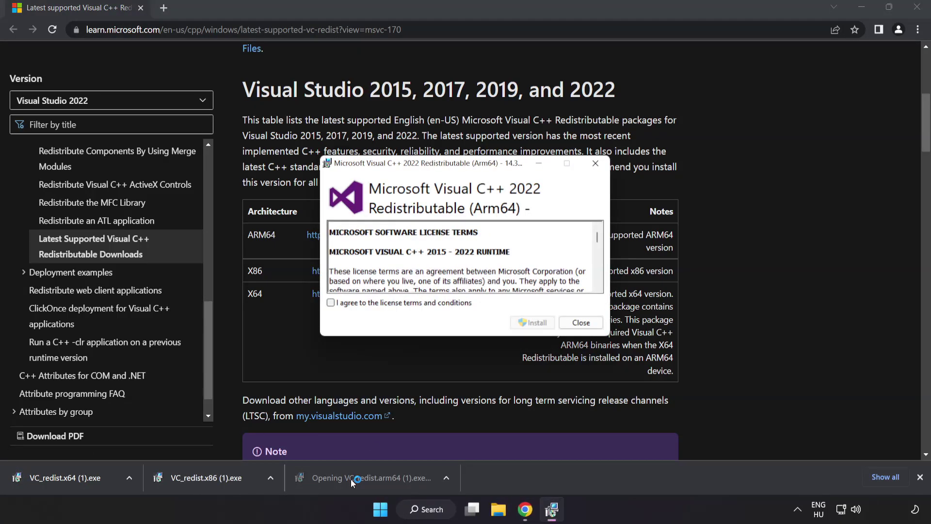
left_click_drag(598, 237, 598, 283)
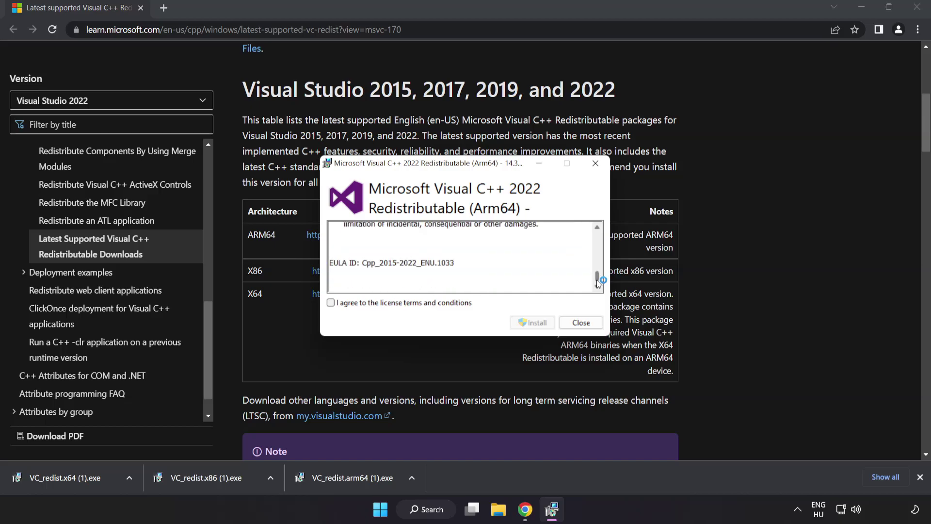
left_click(331, 302)
left_click(531, 324)
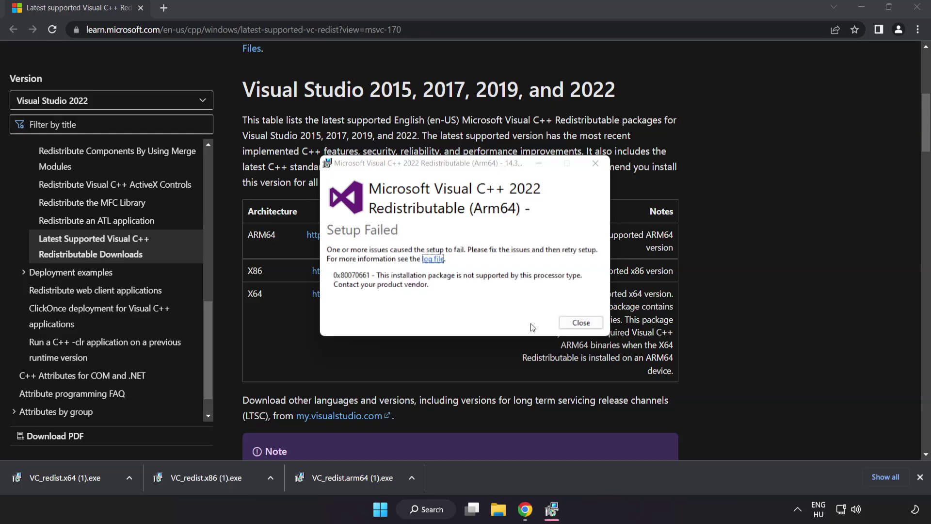
left_click(582, 323)
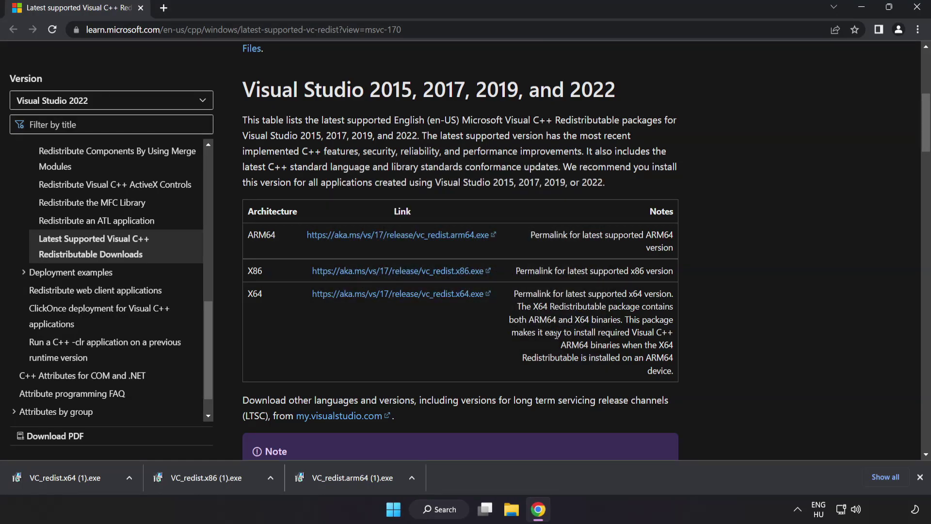
- Launch the downloaded x86 Visual C++ Redistributable installer
left_click(210, 479)
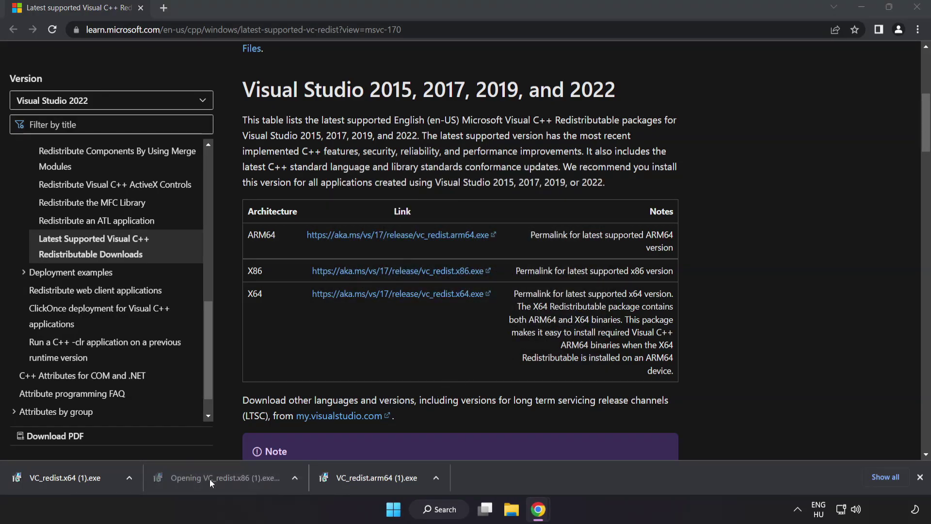